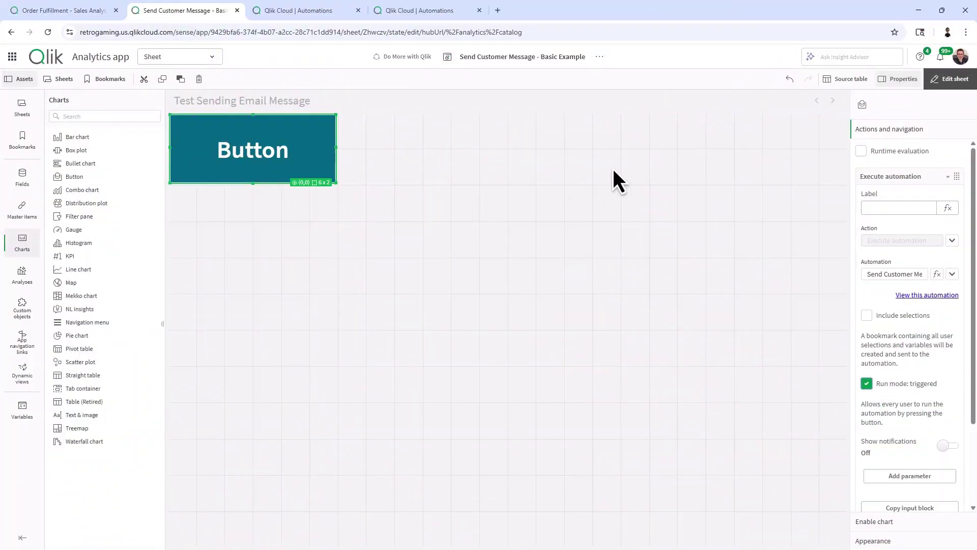
Click Done editing to switch the Test Sending Email Message sheet to analysis mode.
click(950, 79)
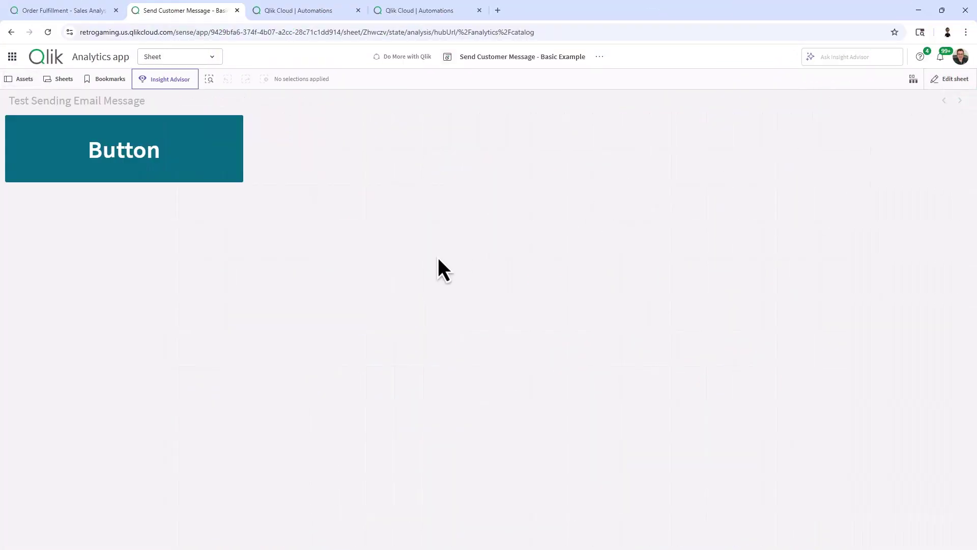
Trigger the sheet button, then add an Outlook 365 Send Mail block under Start and view its connection.
click(182, 145)
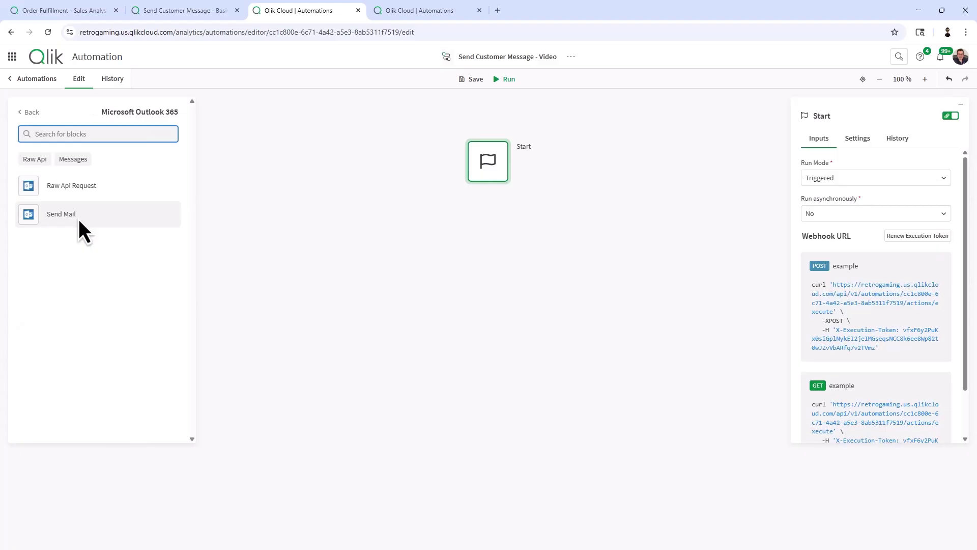
drag(77, 218, 490, 208)
click(897, 141)
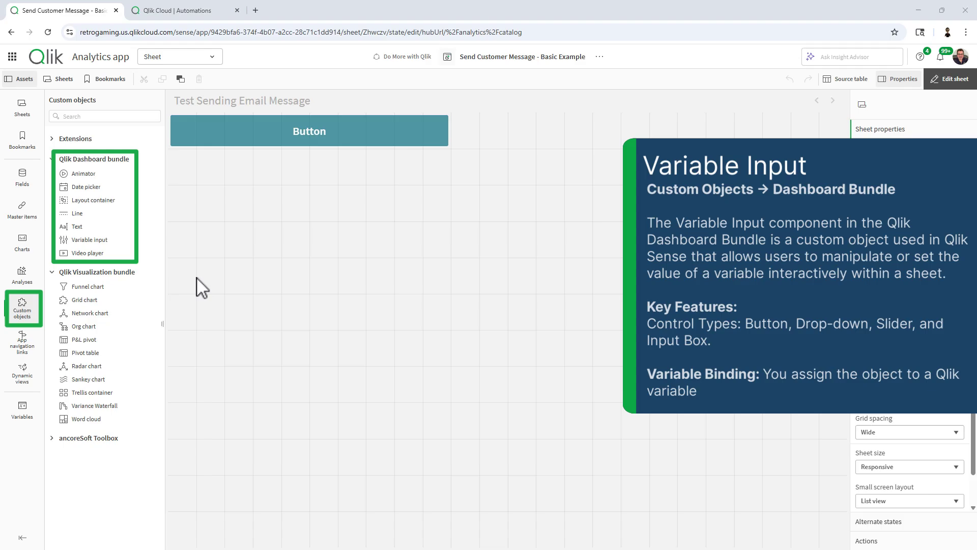
Place a Dashboard bundle Variable input below the button and title it 'Subject'.
drag(90, 239, 475, 321)
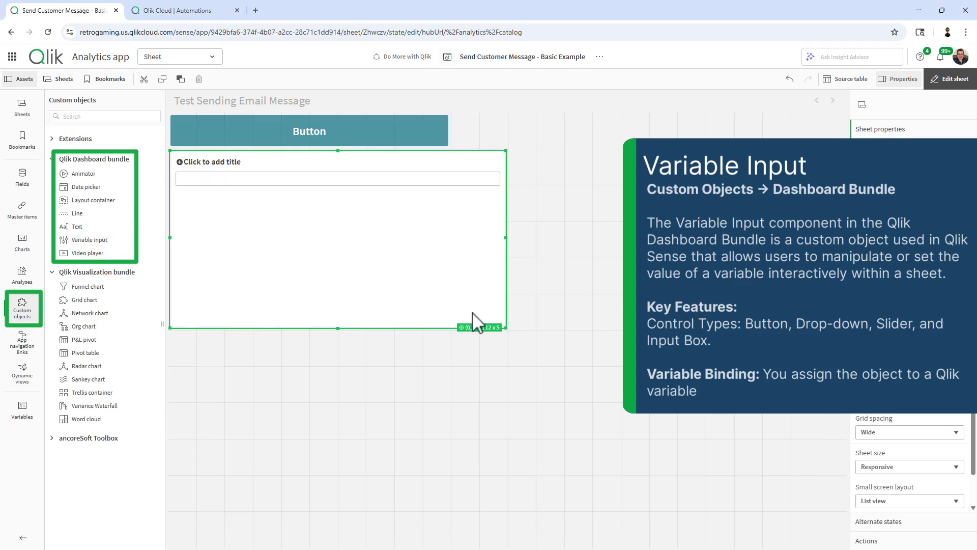
click(228, 162)
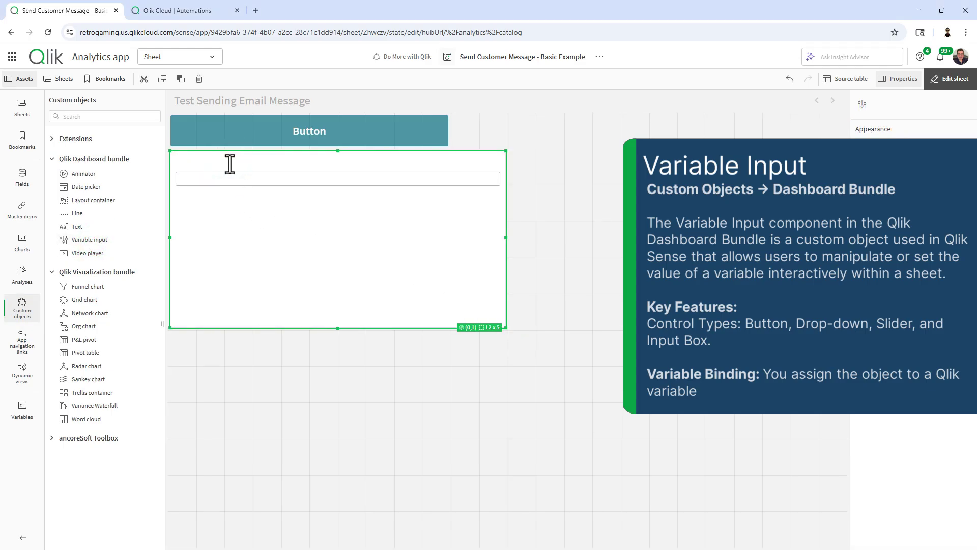
text(Subject)
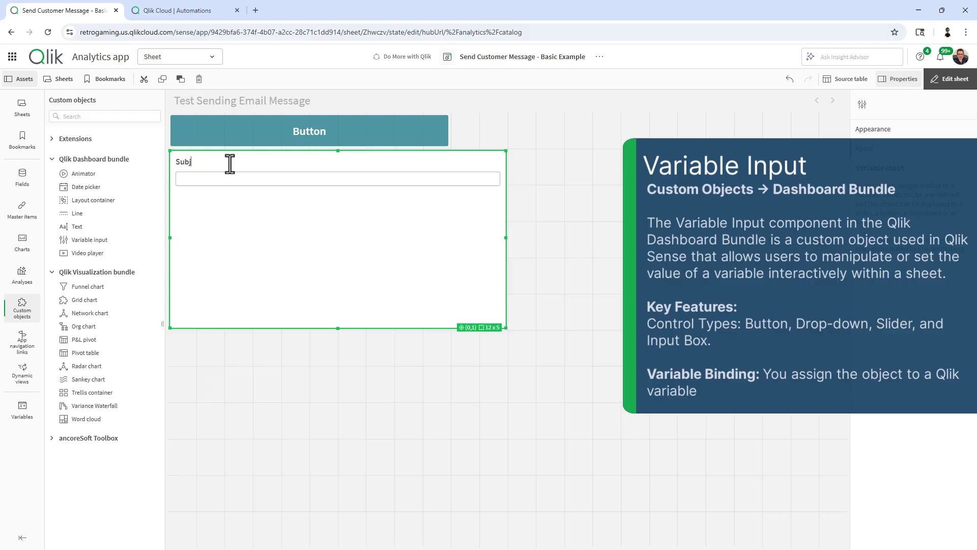
click(233, 227)
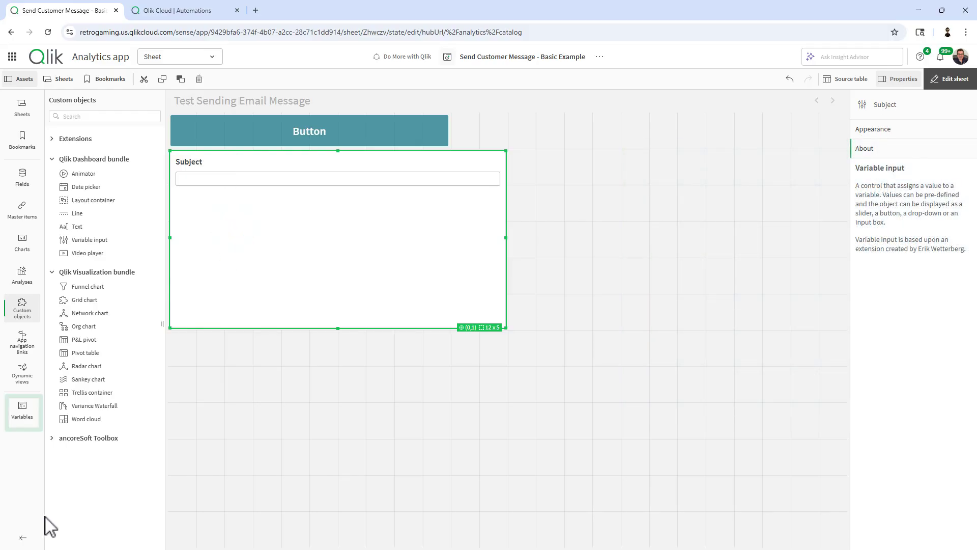
Create the variable vSubject defined as 'This is a test subject 123456'.
click(22, 410)
click(752, 120)
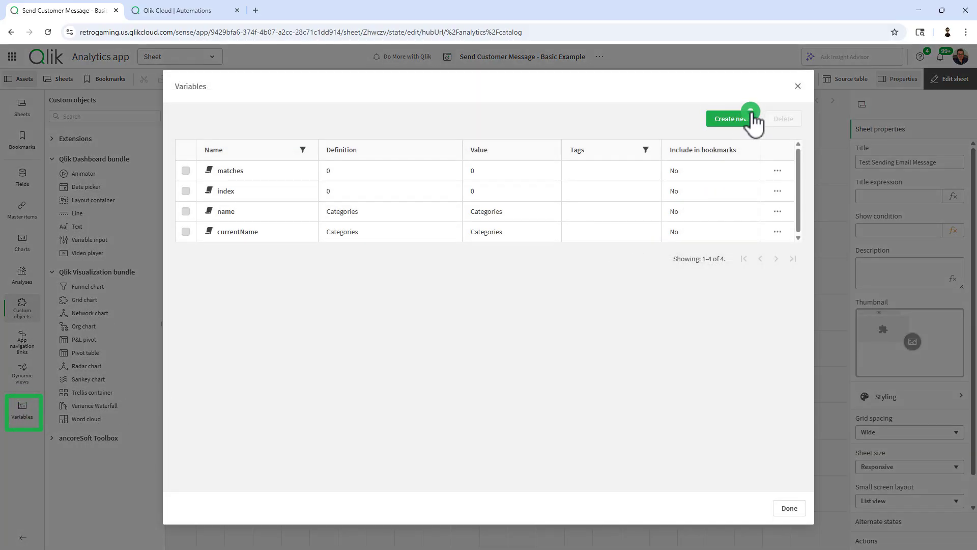
click(350, 237)
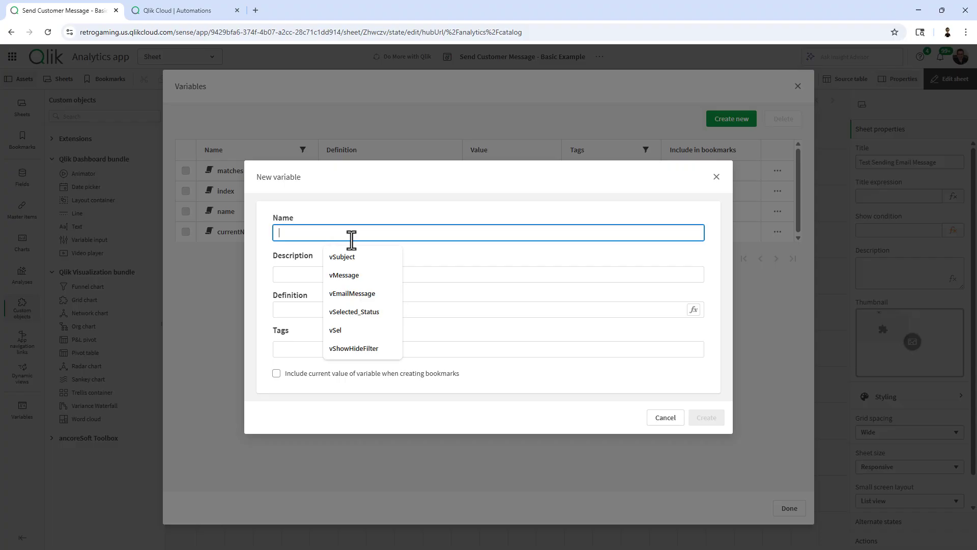
text(vSub)
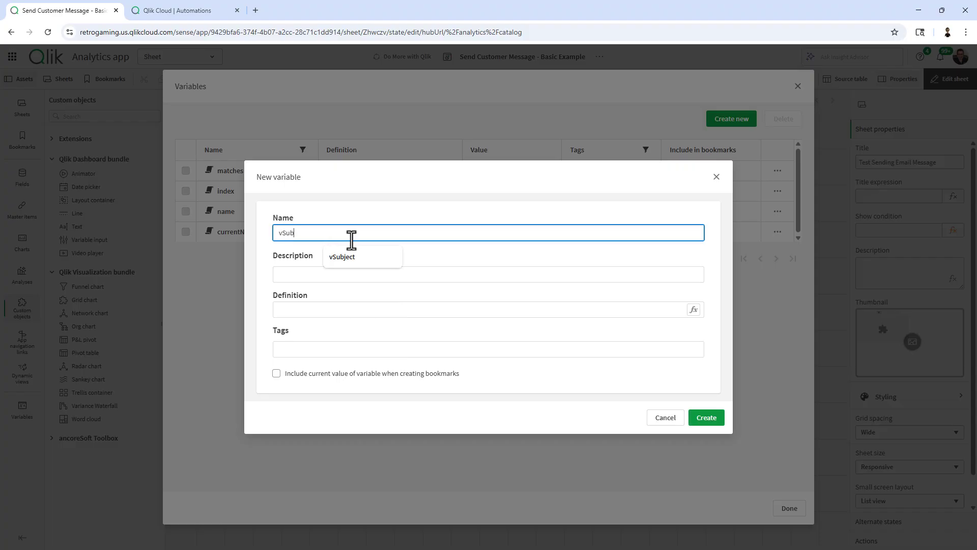
text(ject)
click(324, 309)
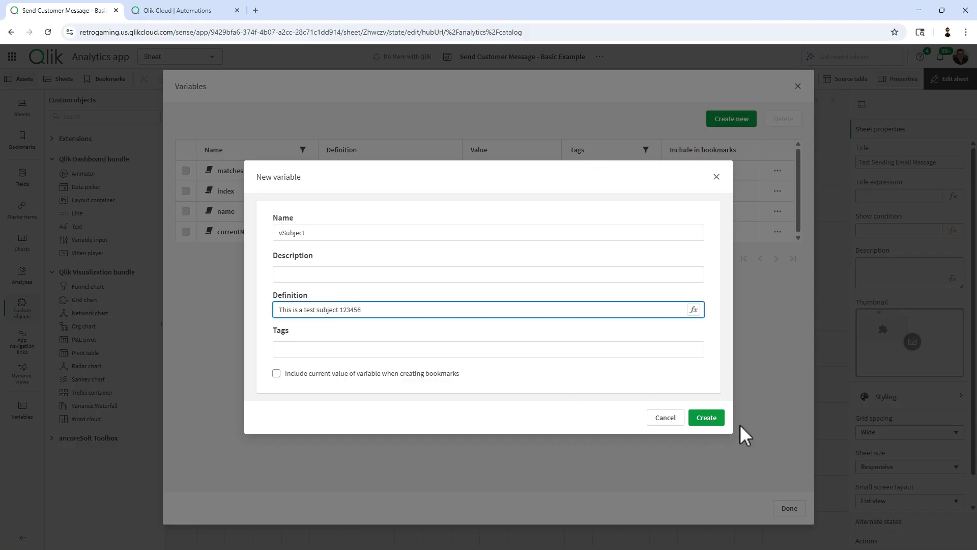
click(710, 419)
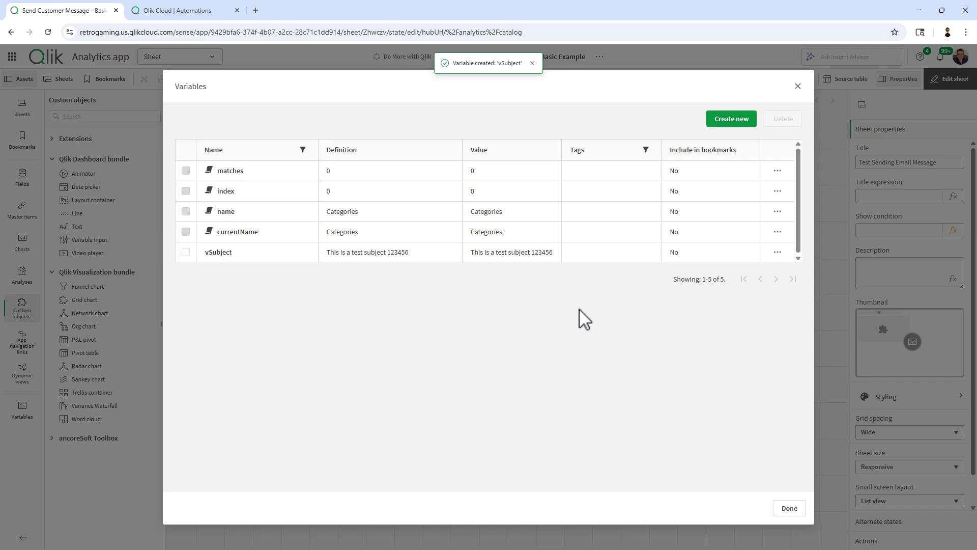
Bind the Subject input object to vSubject and shrink it to three rows tall.
click(791, 509)
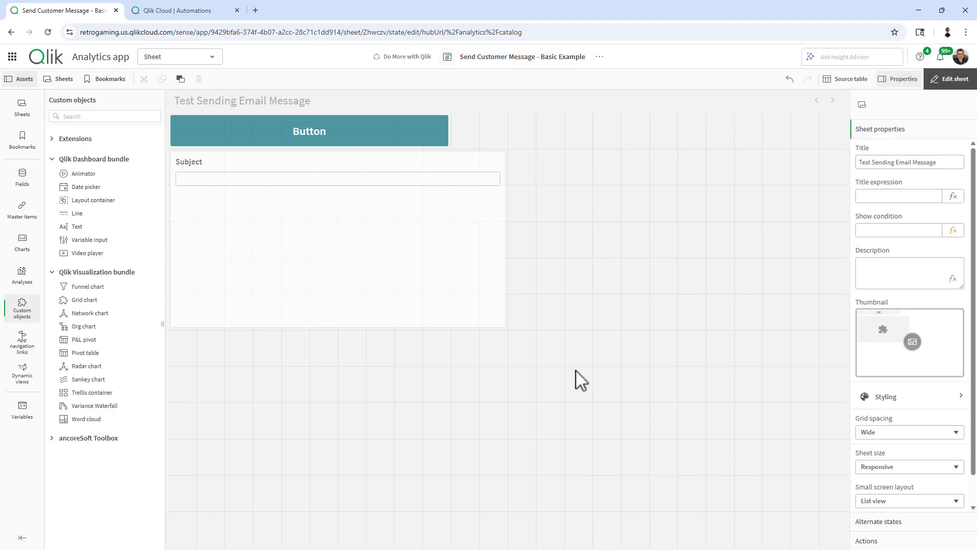
click(349, 192)
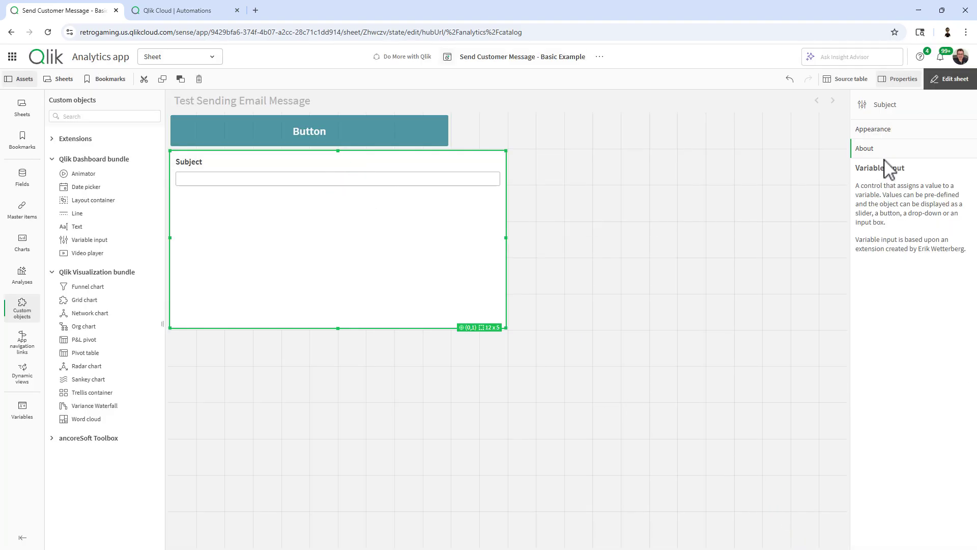
click(885, 130)
click(908, 219)
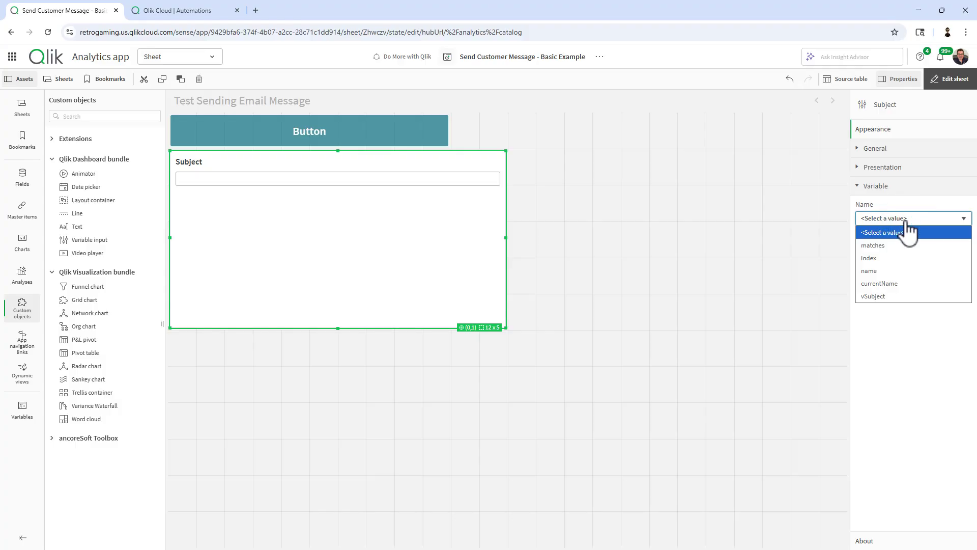
click(904, 298)
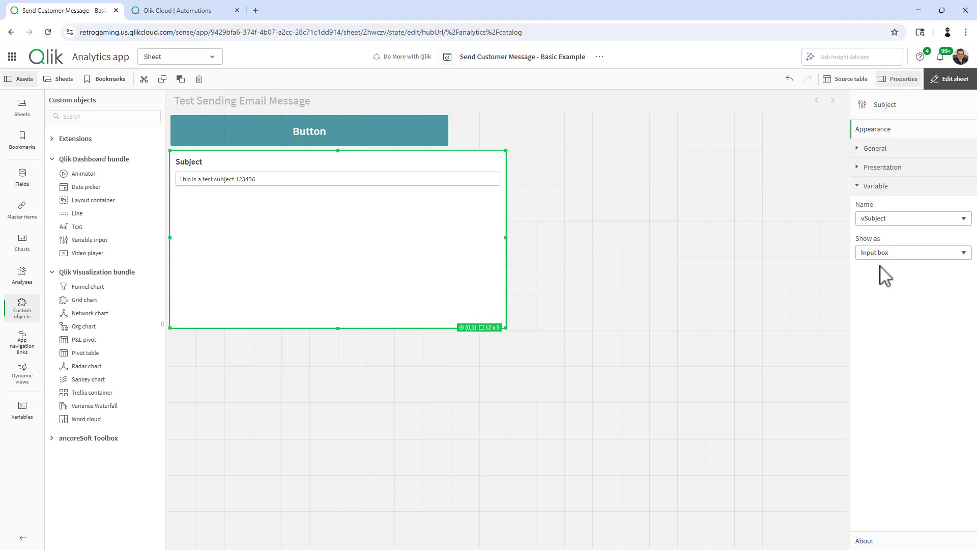
drag(506, 328, 508, 260)
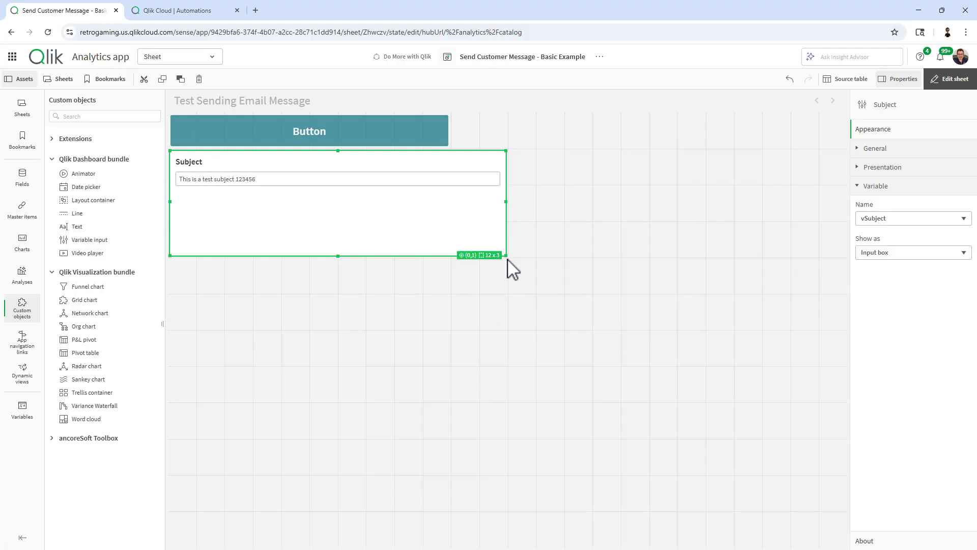
Add a parameter keyed autoSub to the Button's Execute automation action.
click(569, 246)
click(395, 128)
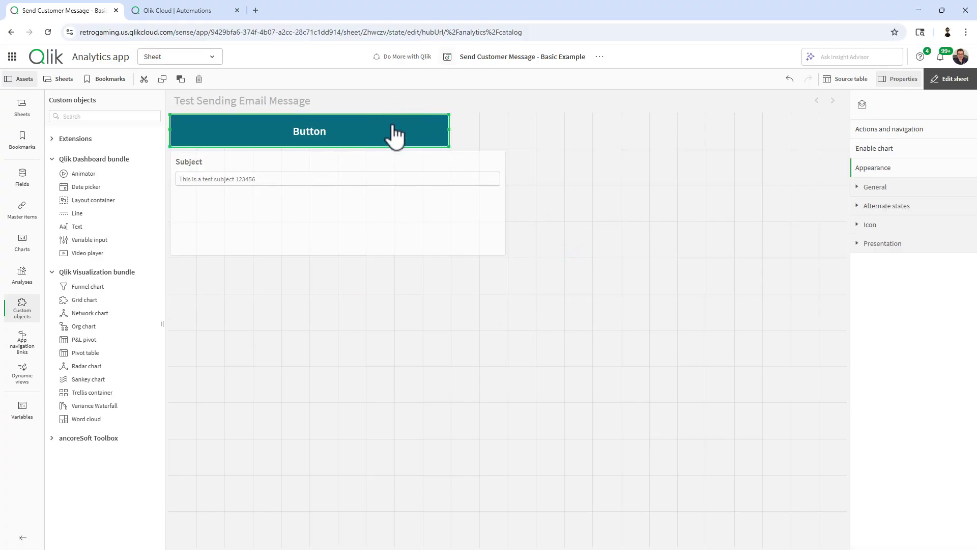
click(916, 131)
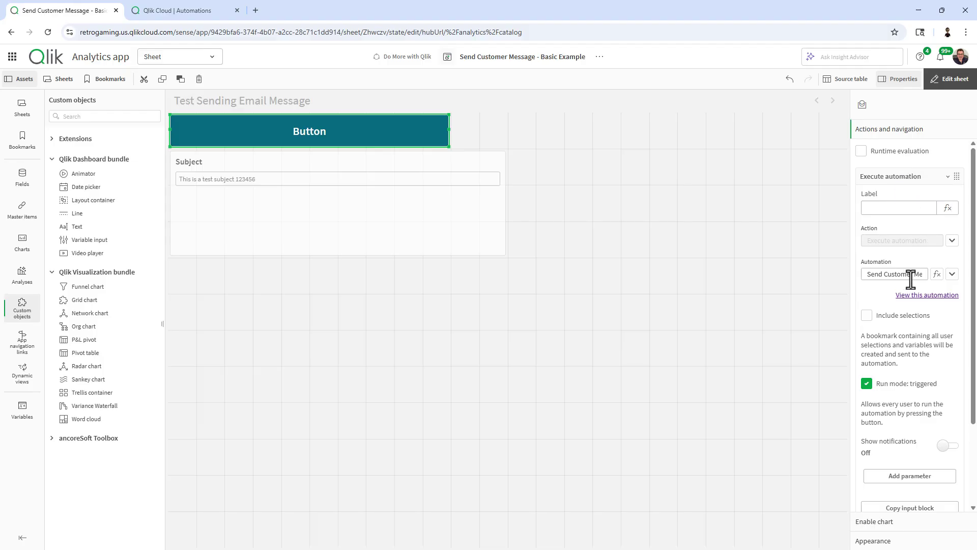
scroll(911, 278, down, 2)
click(903, 397)
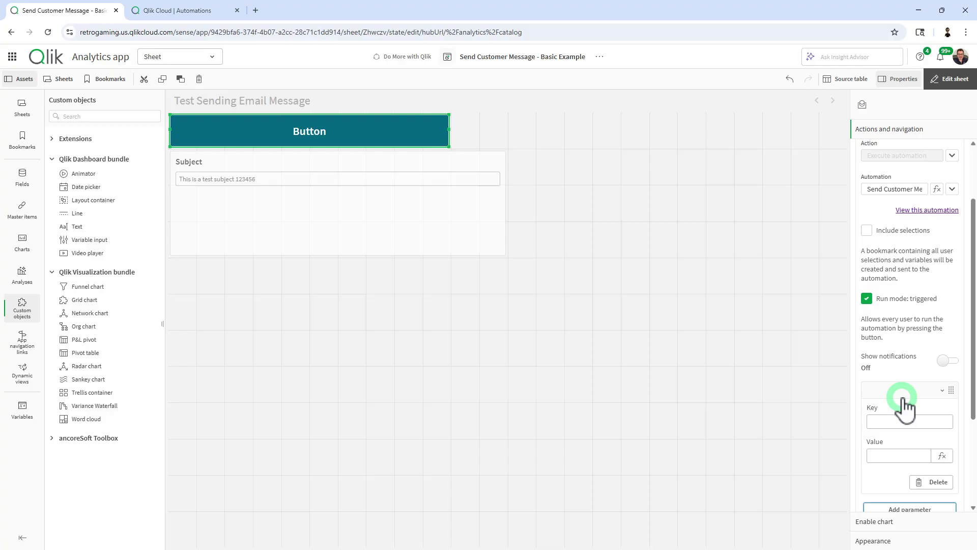
scroll(906, 407, down, 2)
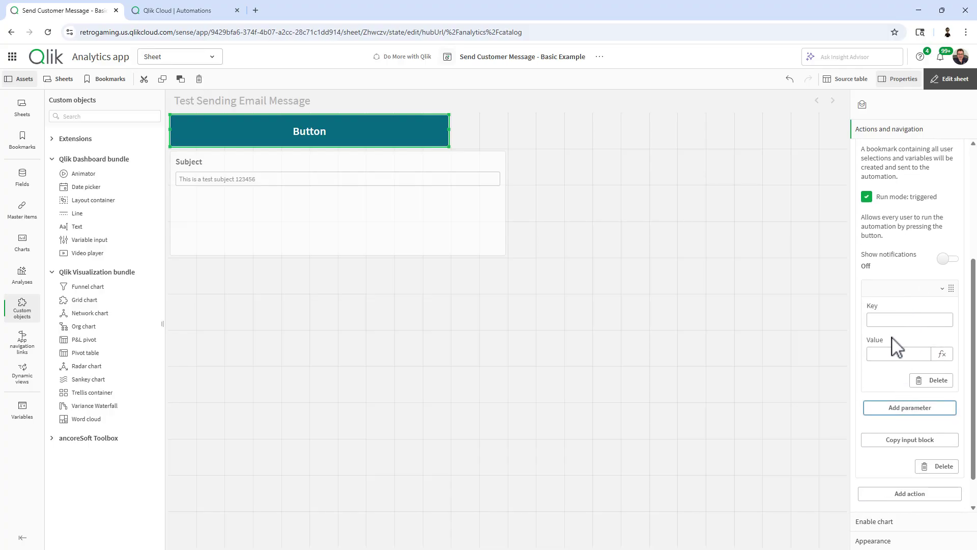
click(893, 321)
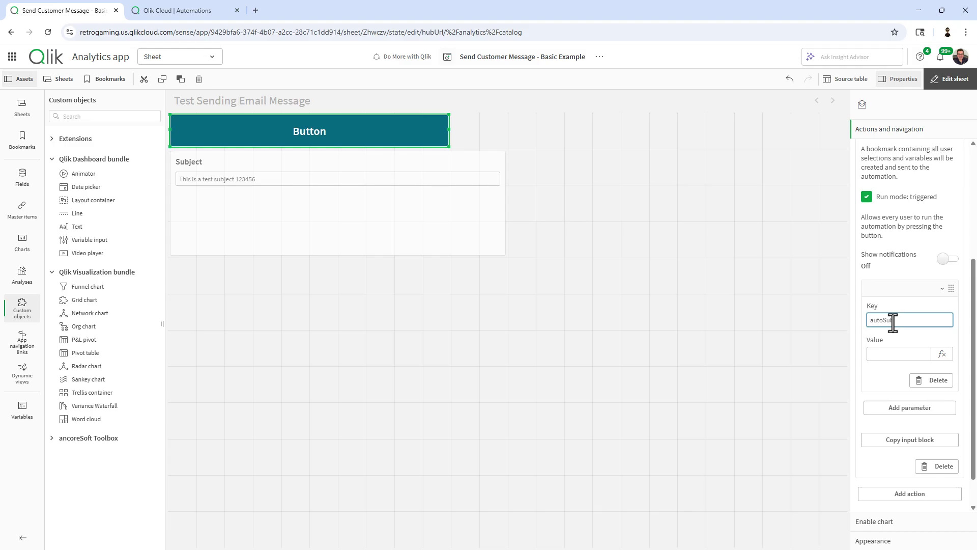
click(892, 354)
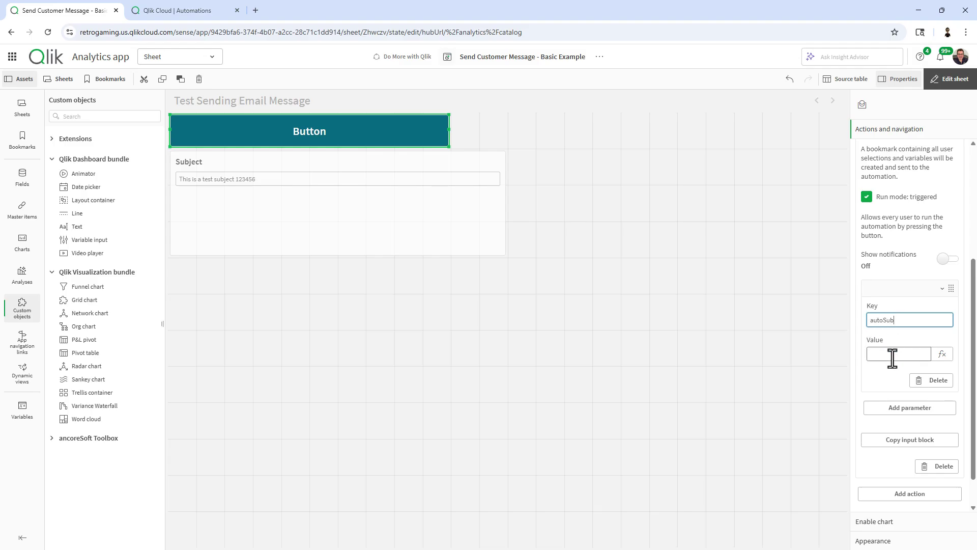
Set the autoSub parameter value to =vSubject and copy the automation's input block.
click(942, 354)
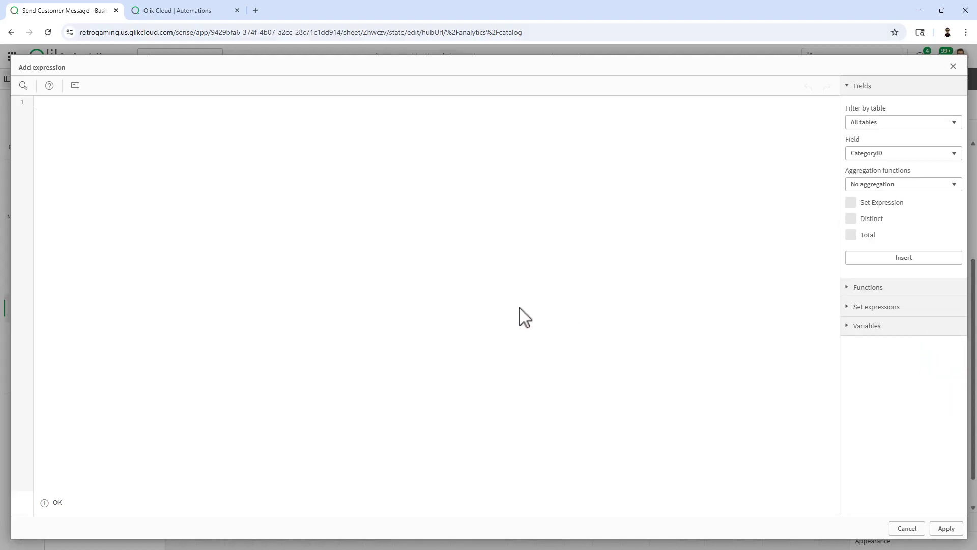
text(v)
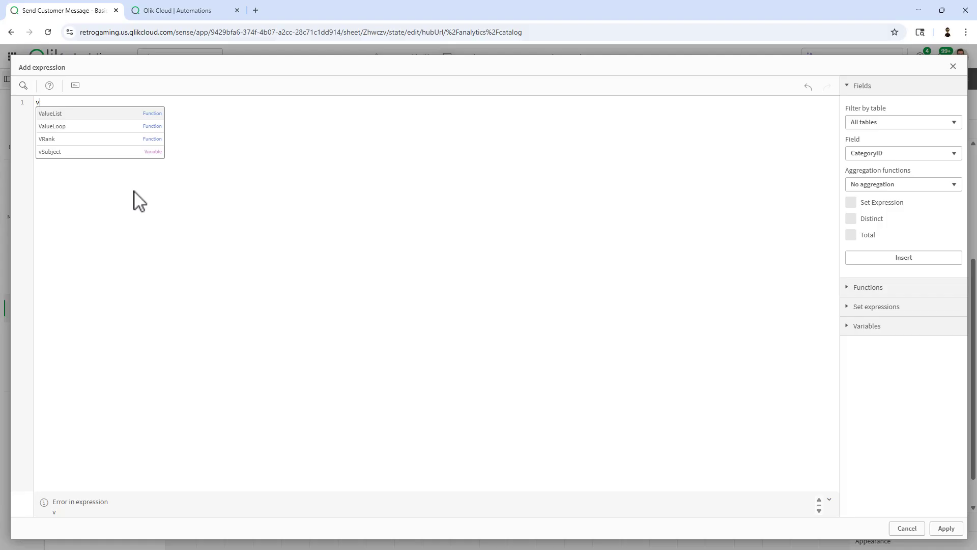
click(89, 152)
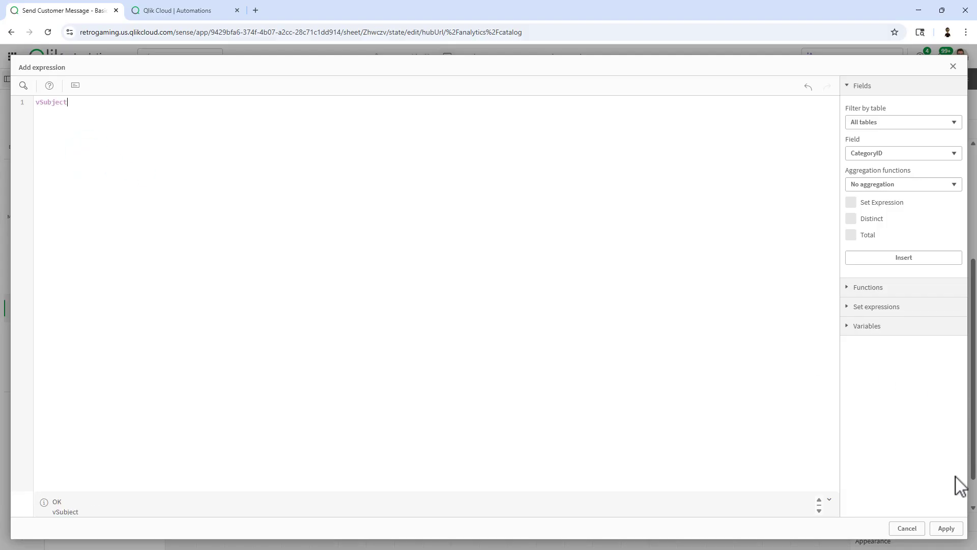
click(945, 528)
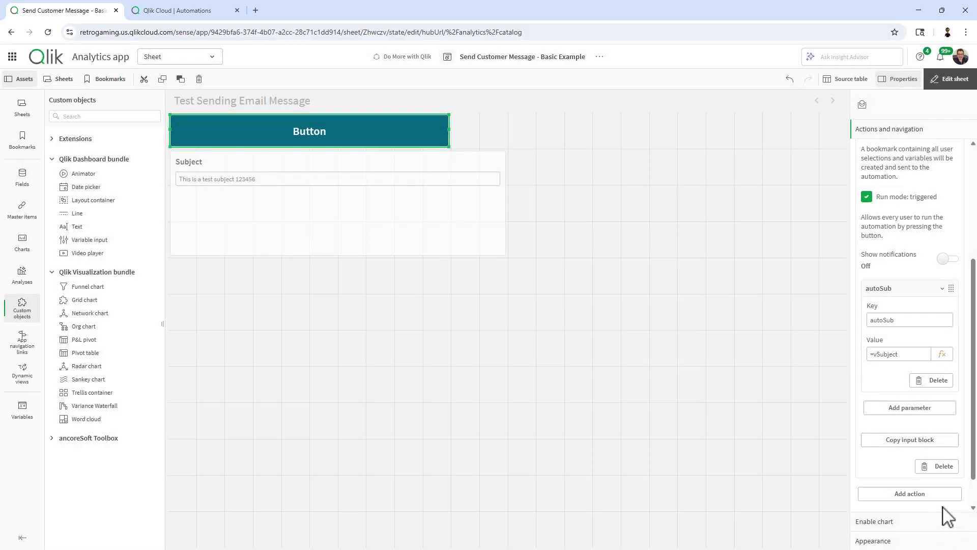
scroll(944, 461, down, 1)
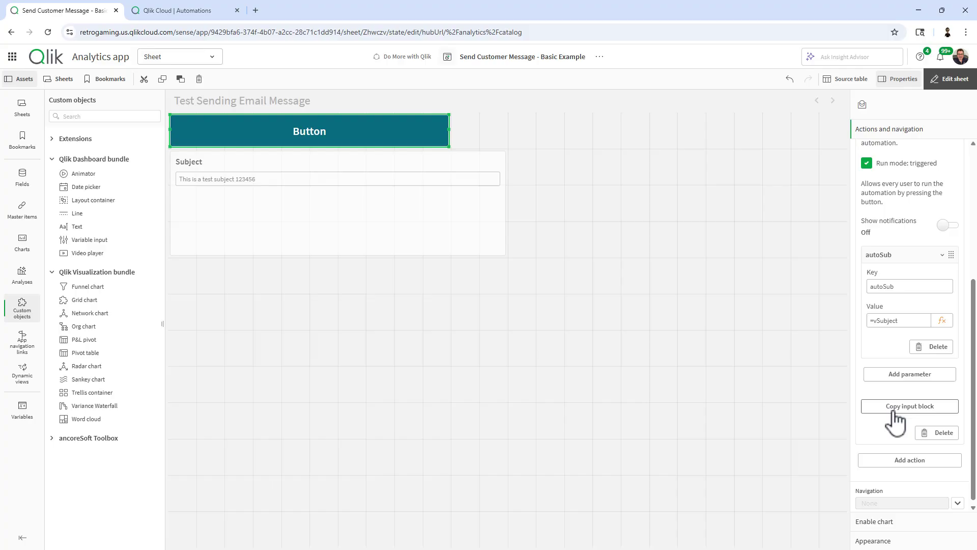
click(894, 413)
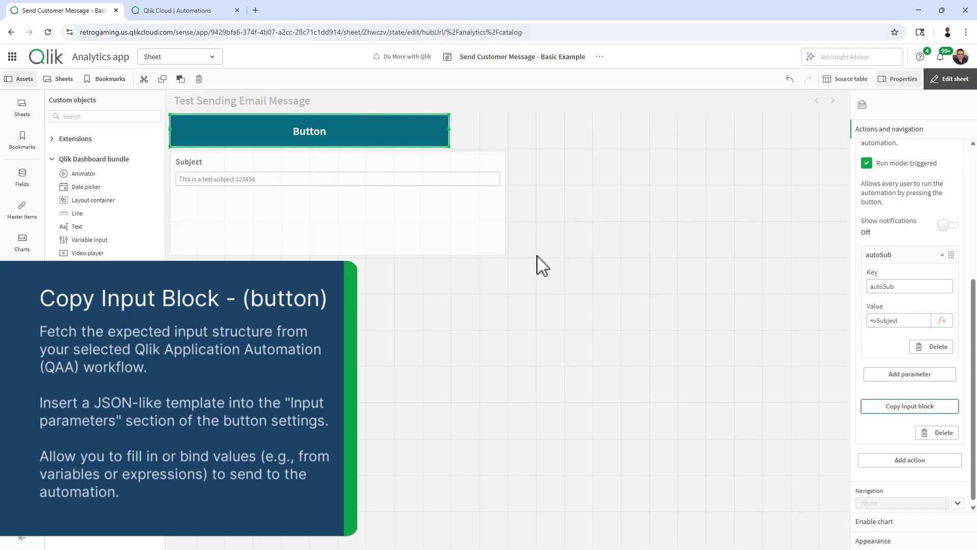
Paste the copied Inputs block into the workflow and place it between Start and Send Mail.
click(166, 6)
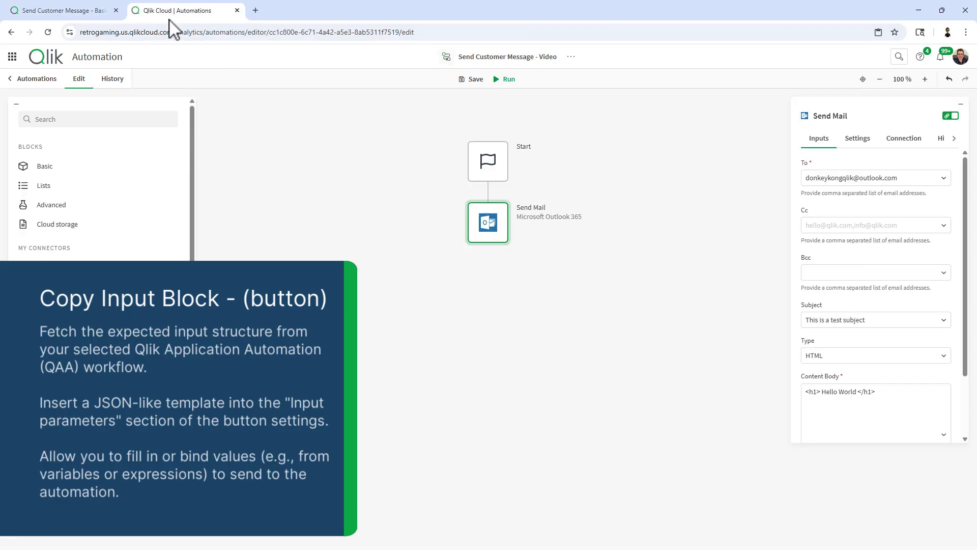
right_click(543, 321)
click(579, 378)
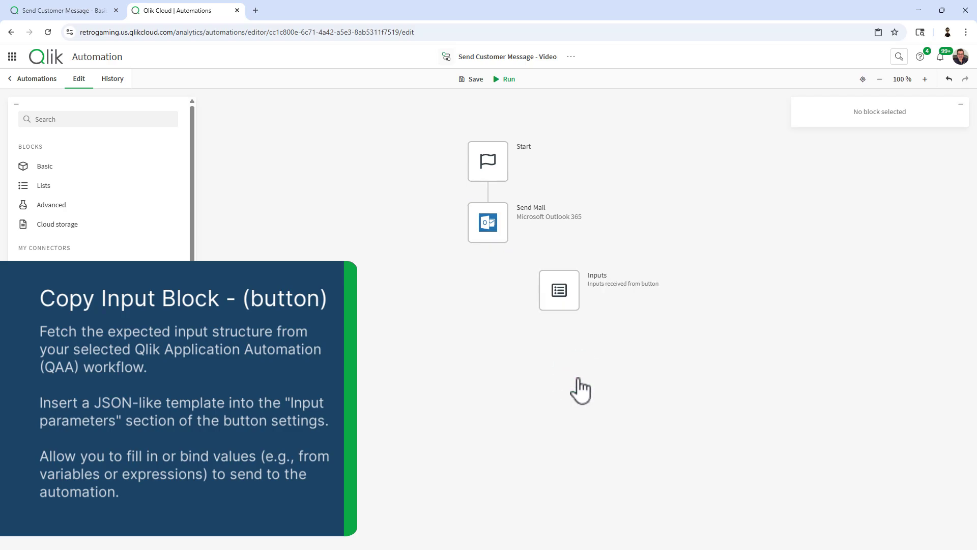
drag(570, 300, 515, 201)
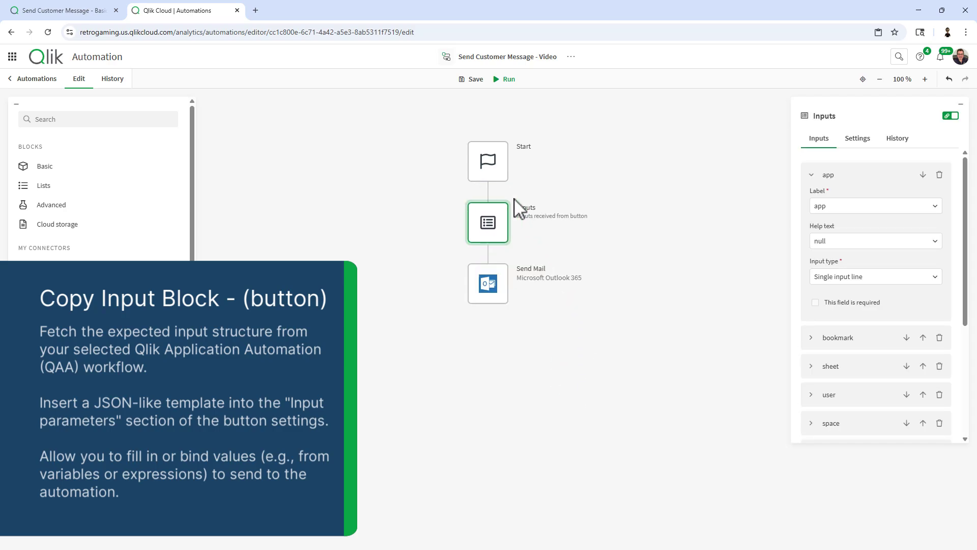
click(812, 176)
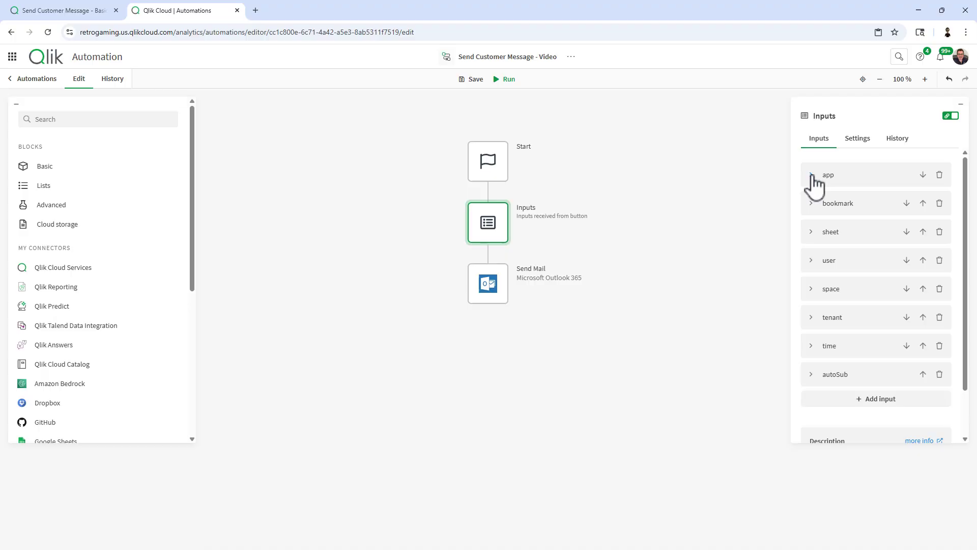
scroll(831, 242, down, 2)
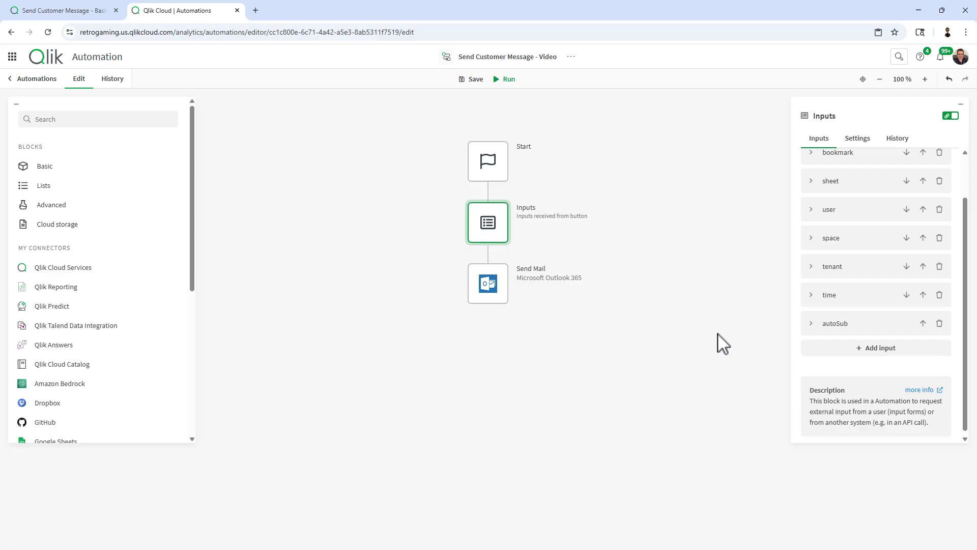
scroll(722, 344, up, 1)
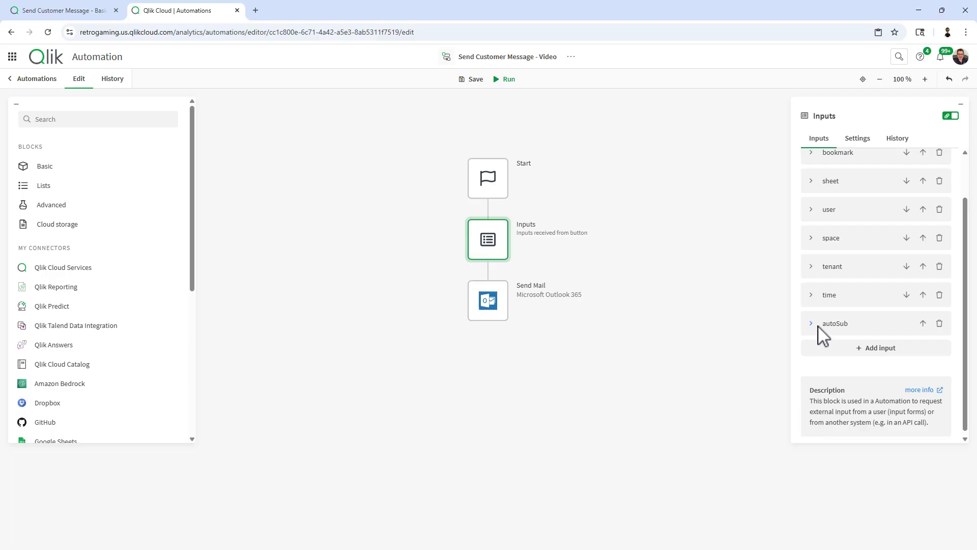
Open the Send Mail block's settings and clear its fixed Subject text.
click(496, 186)
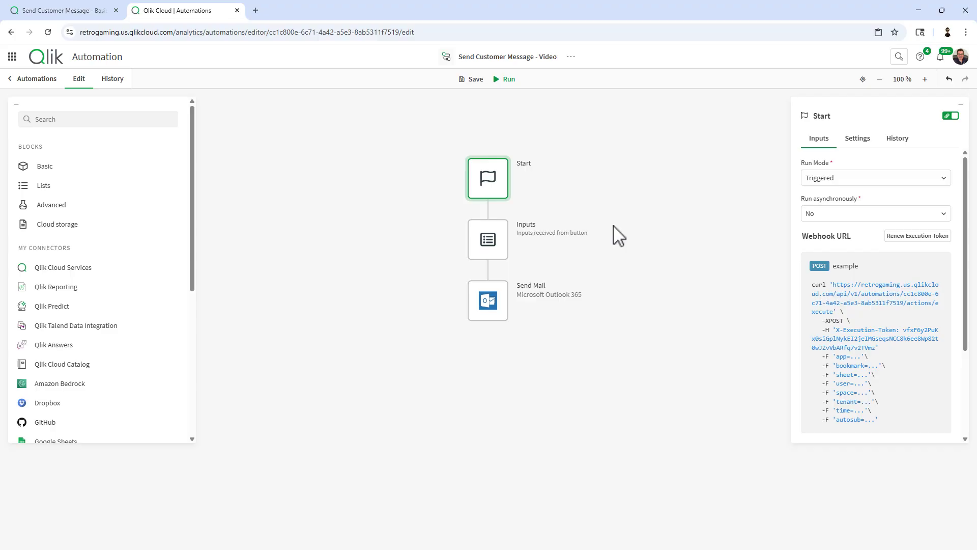
click(510, 251)
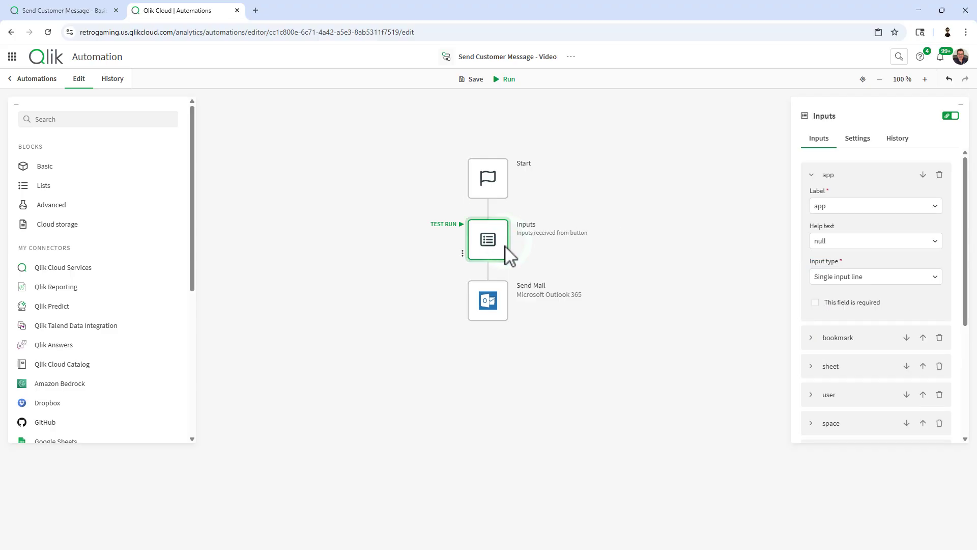
click(503, 310)
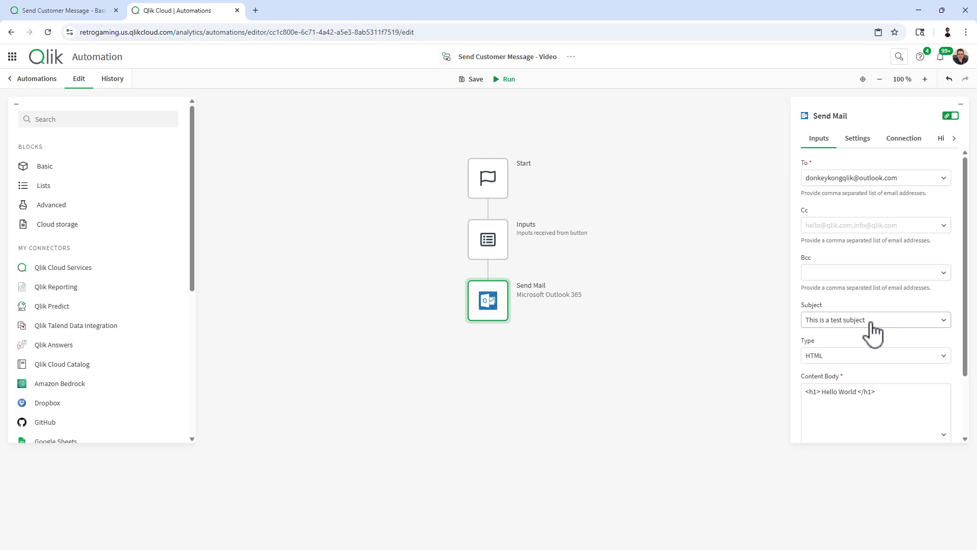
drag(873, 325, 792, 319)
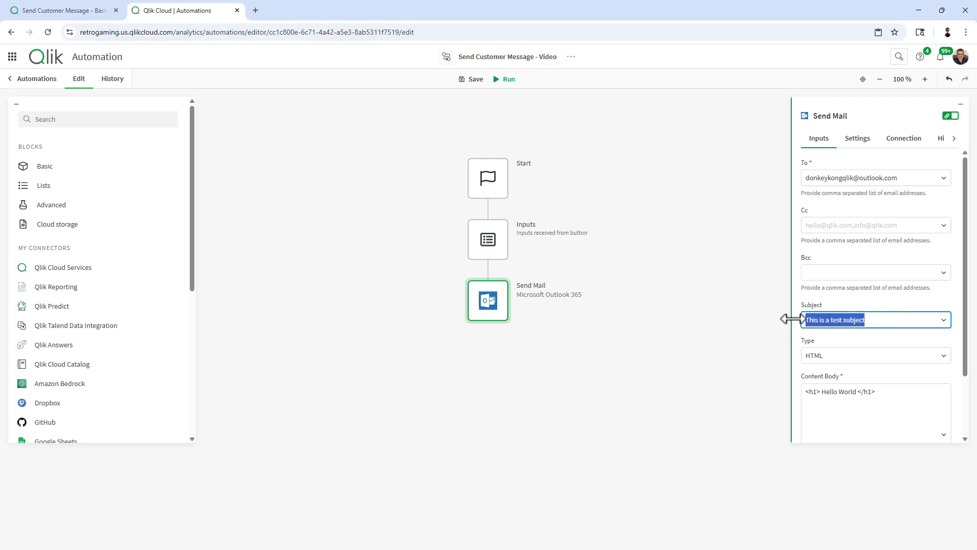
key(BackSpace)
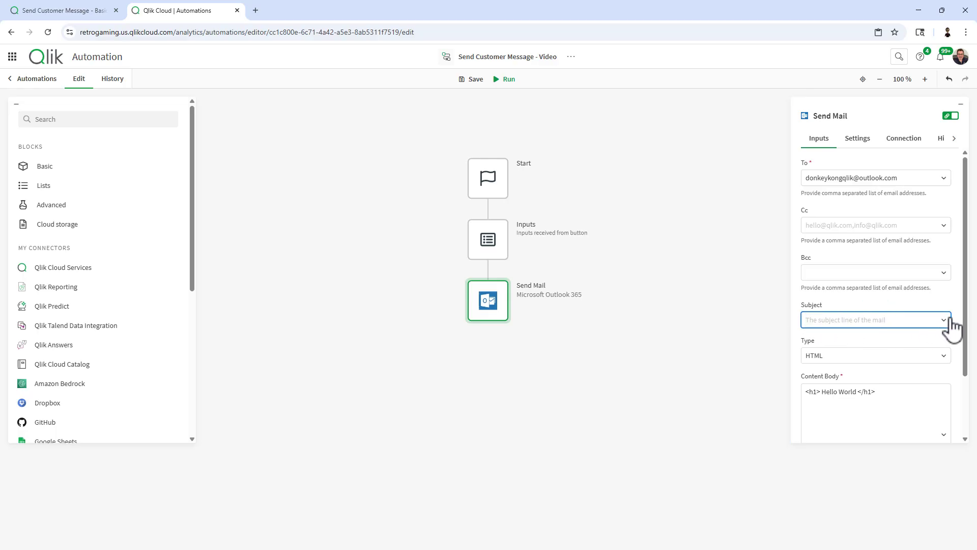
Map the Send Mail Subject to Inputs > autoSub and save the automation.
click(944, 319)
click(895, 348)
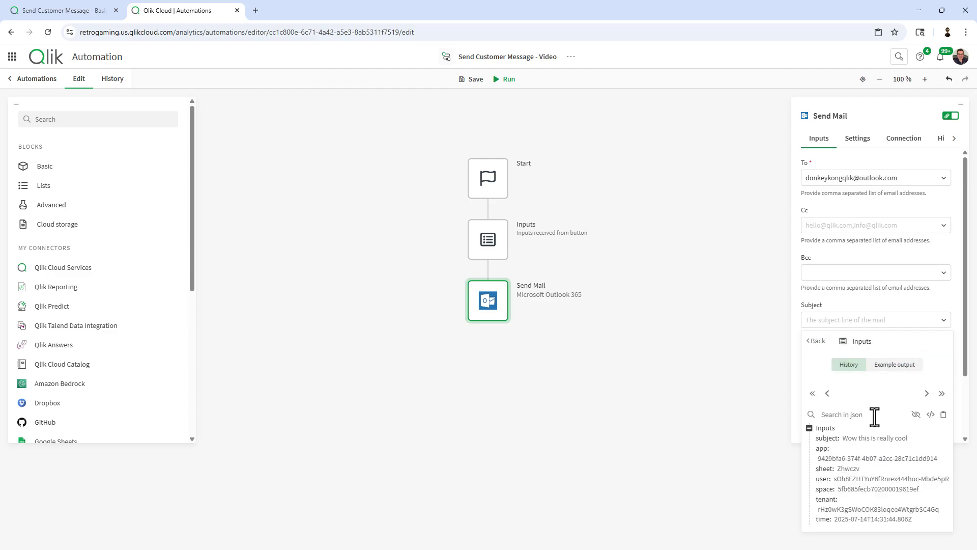
click(894, 365)
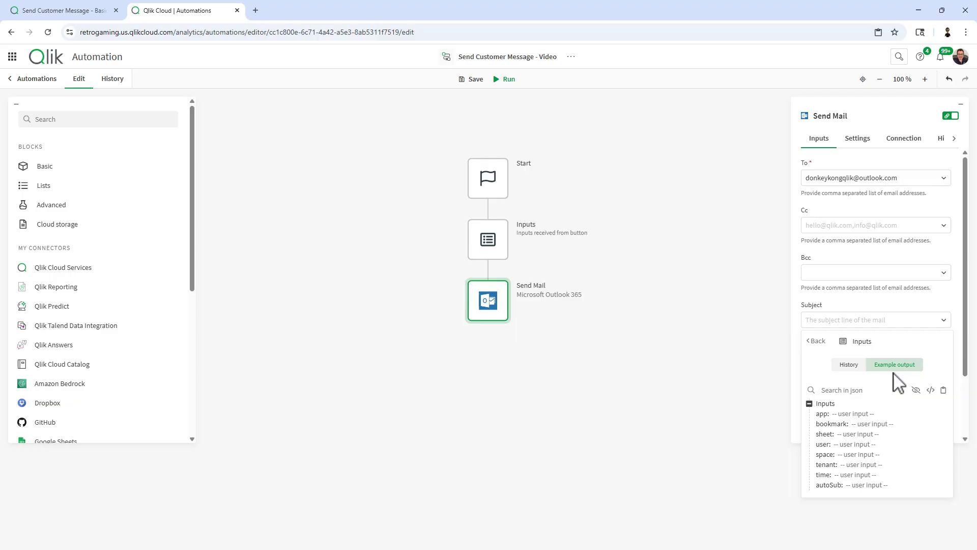
click(828, 486)
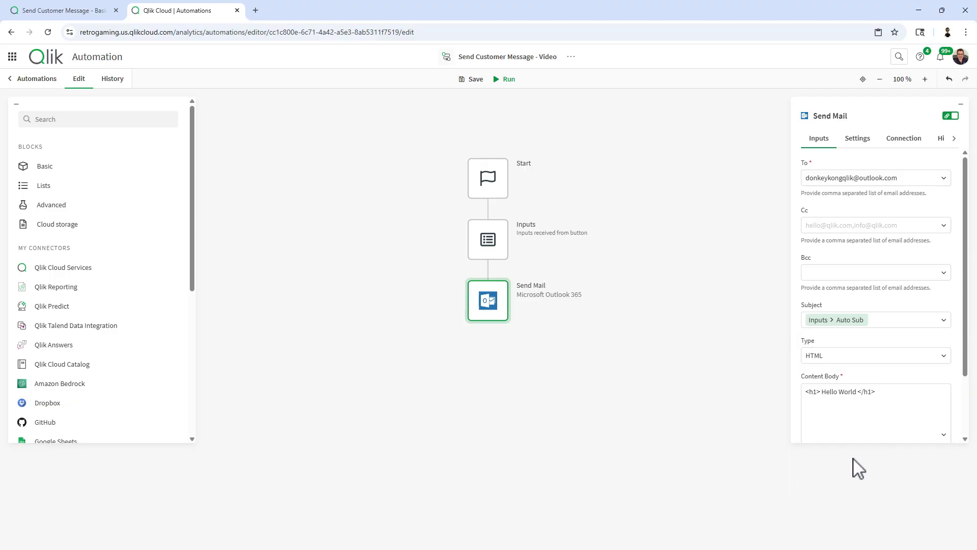
click(476, 85)
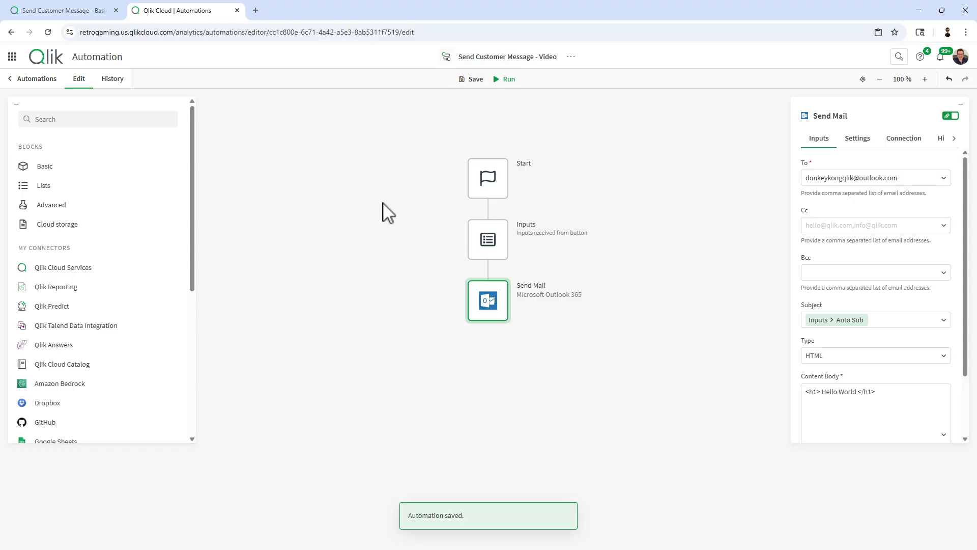
Return to the analytics tab and take the sheet out of edit mode.
click(81, 11)
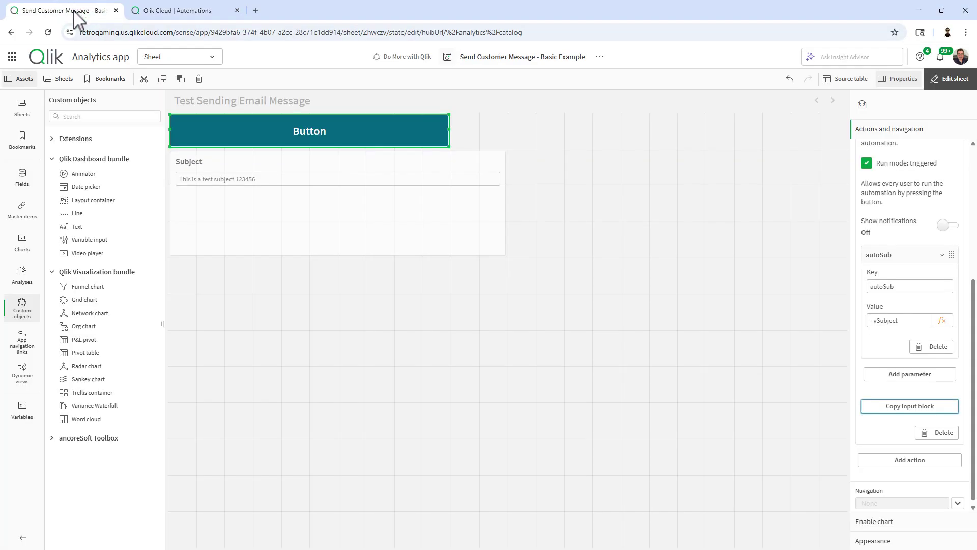
click(959, 77)
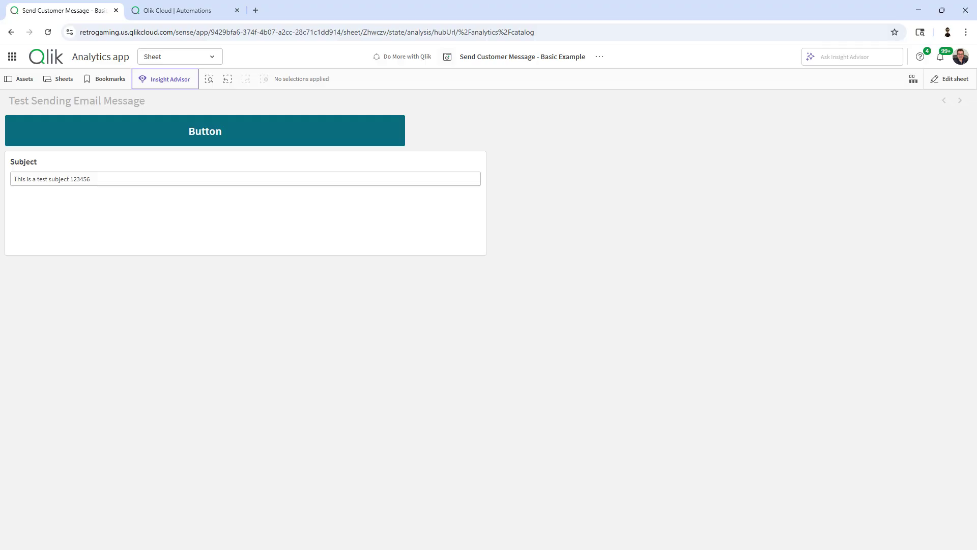
Put Outlook beside the Qlik sheet, fire the Button, and open the 'This is a test subject 123456' email.
drag(633, 17, 411, 45)
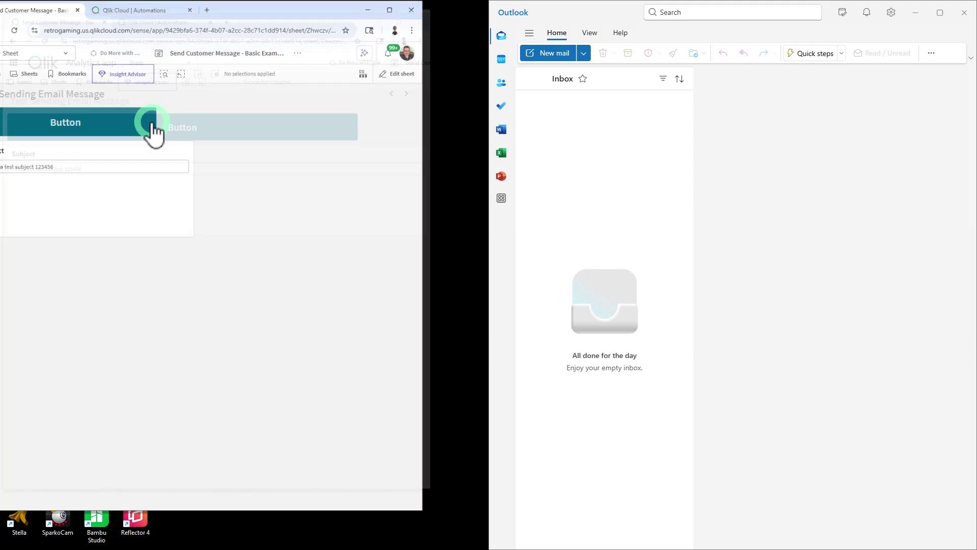
click(153, 130)
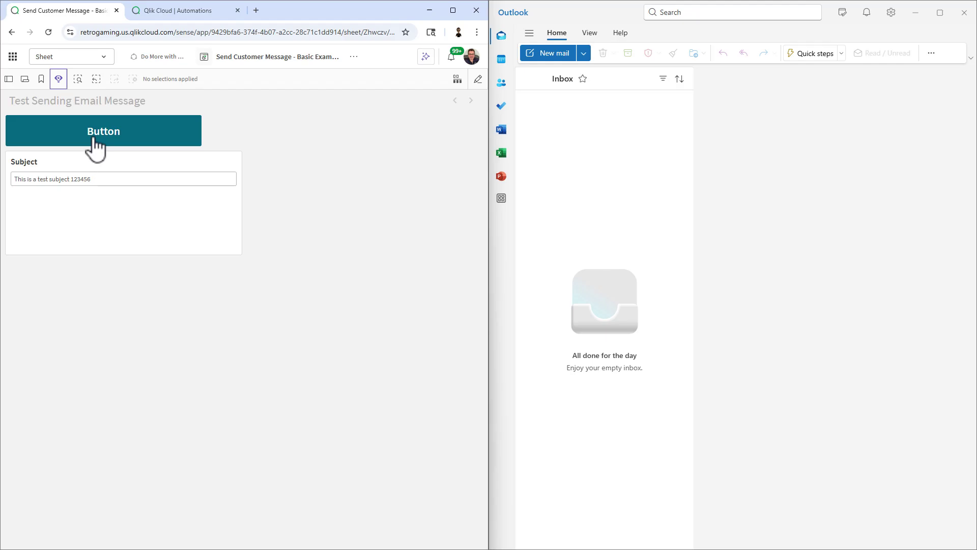
click(116, 142)
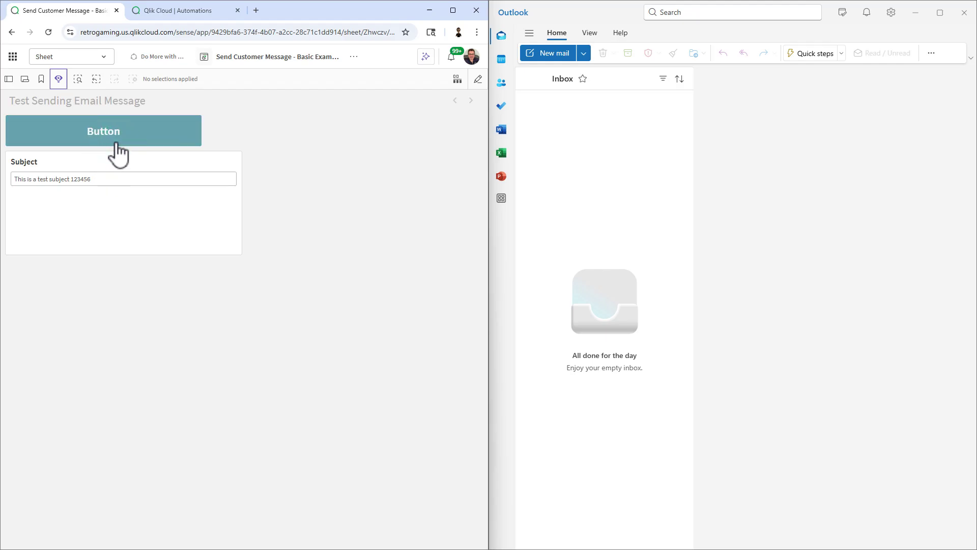
click(599, 160)
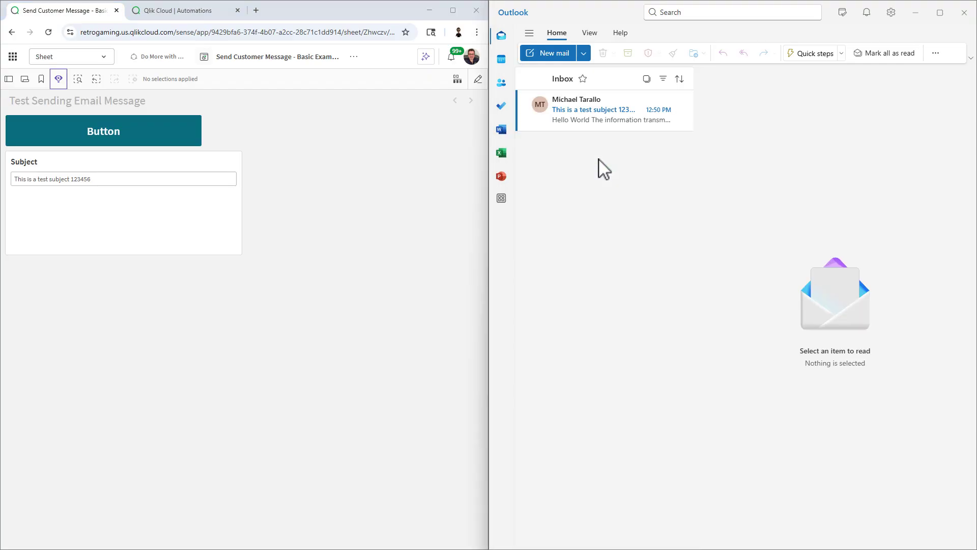
click(591, 111)
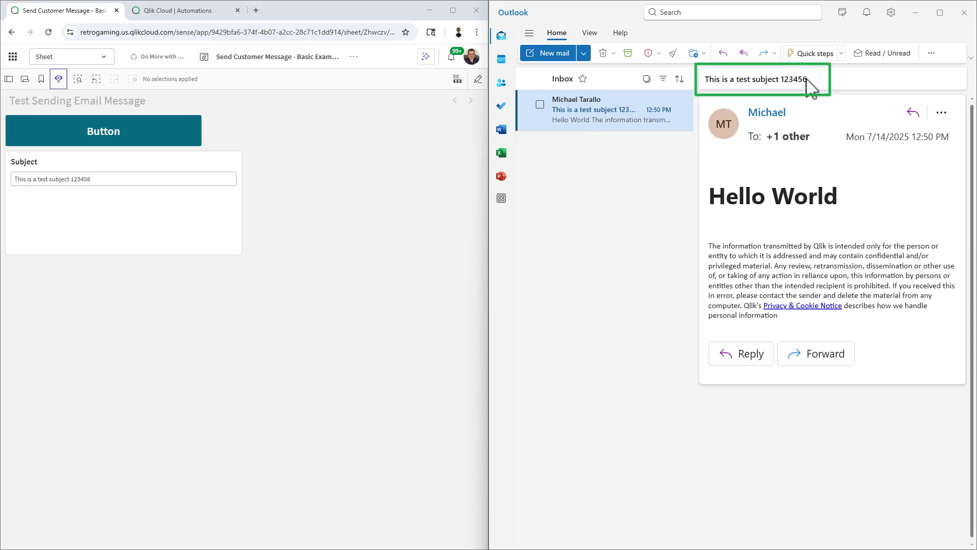
Replace the Qlik Subject input text with 'Hello - please check your order'.
triple_click(126, 179)
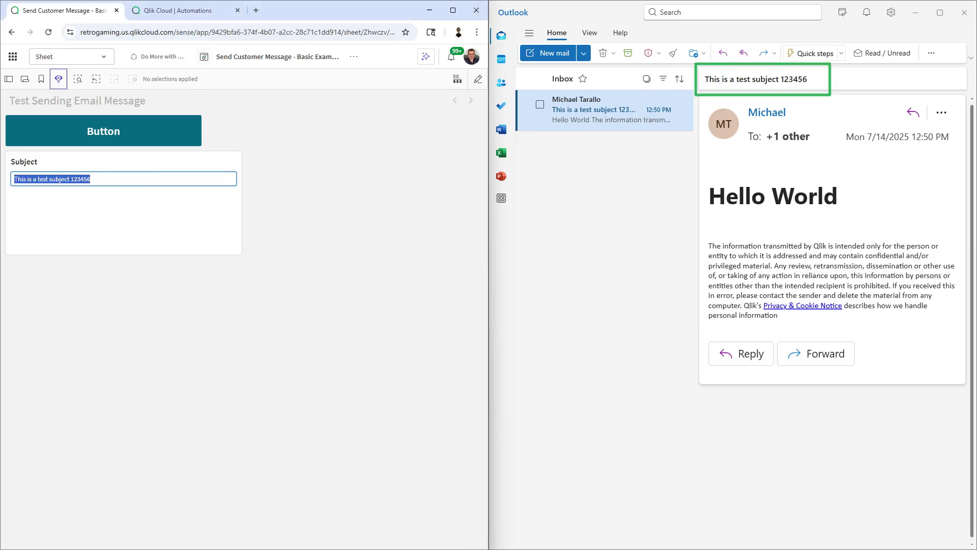
text(Hello - please check your)
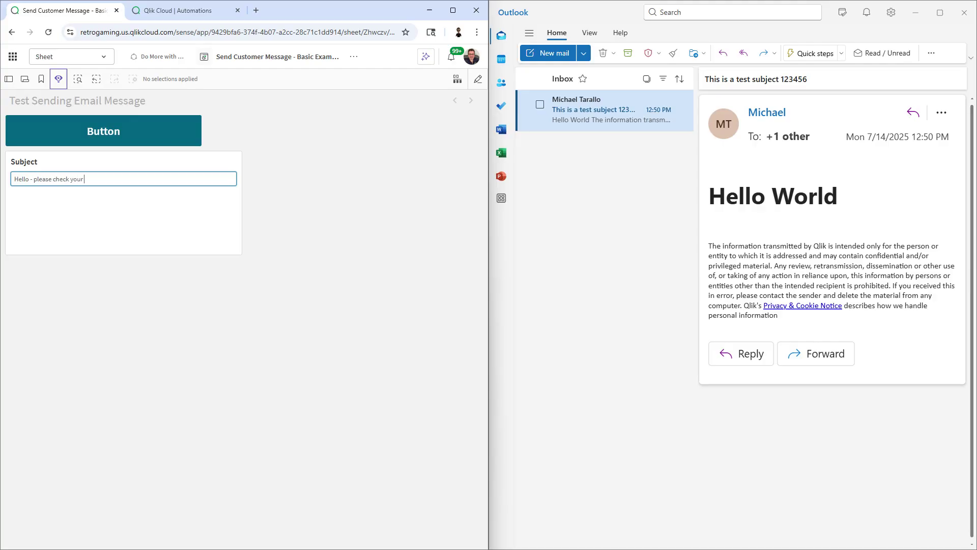
text(order)
click(134, 140)
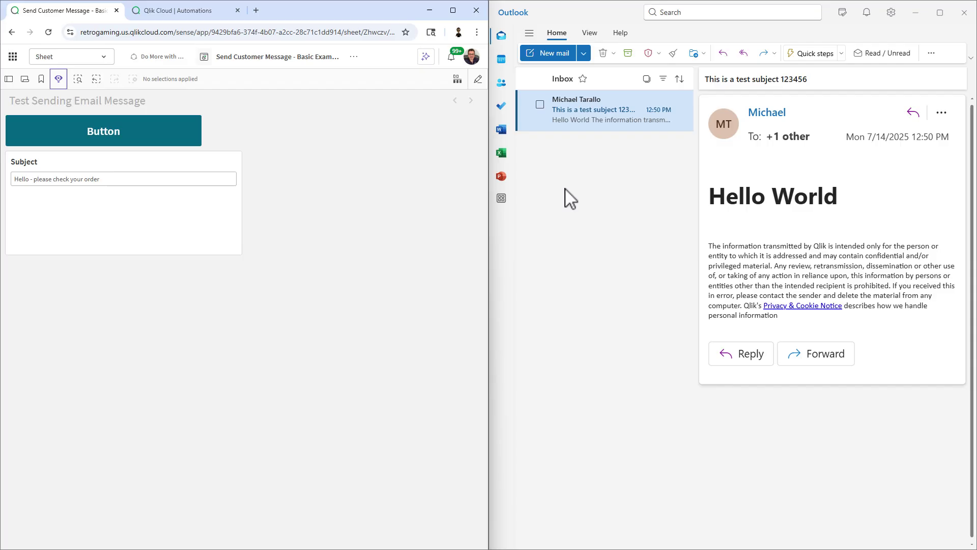
click(584, 191)
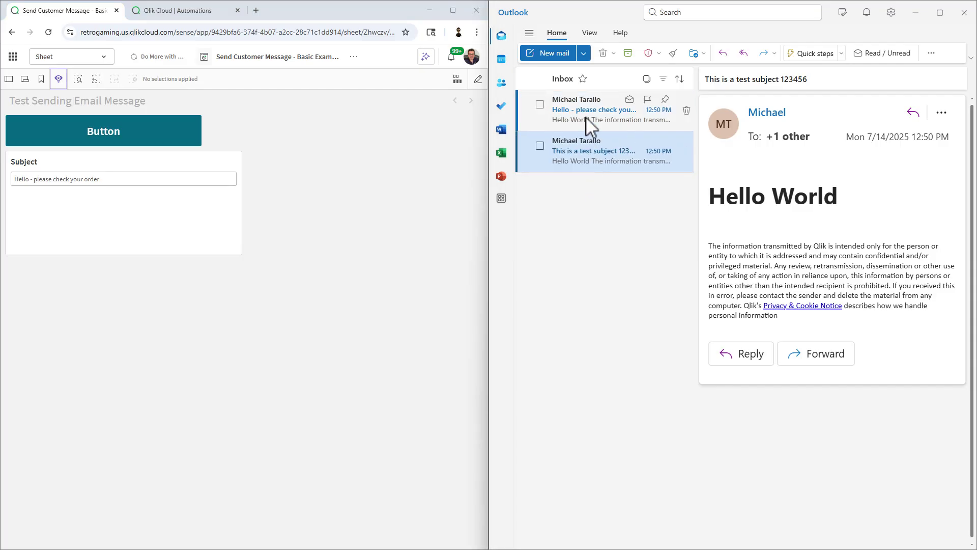
click(583, 108)
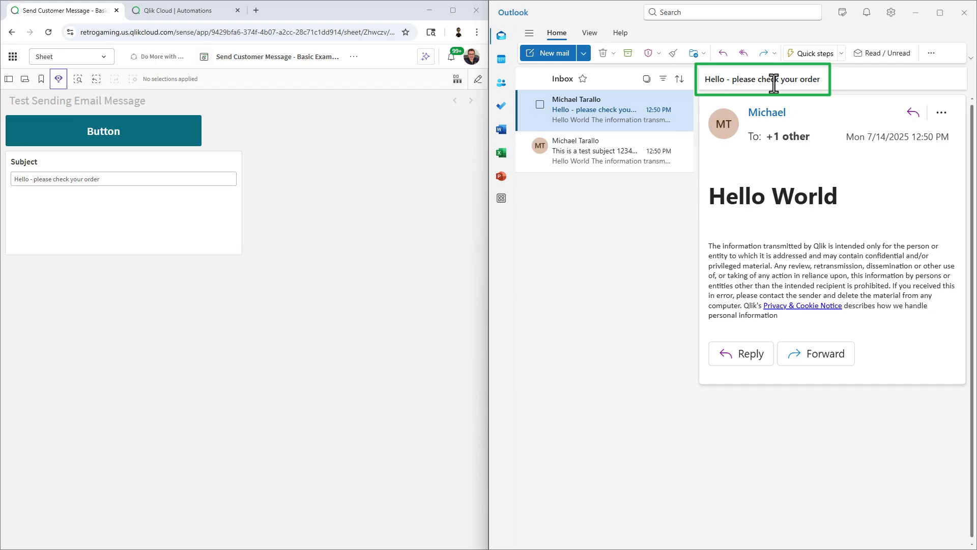